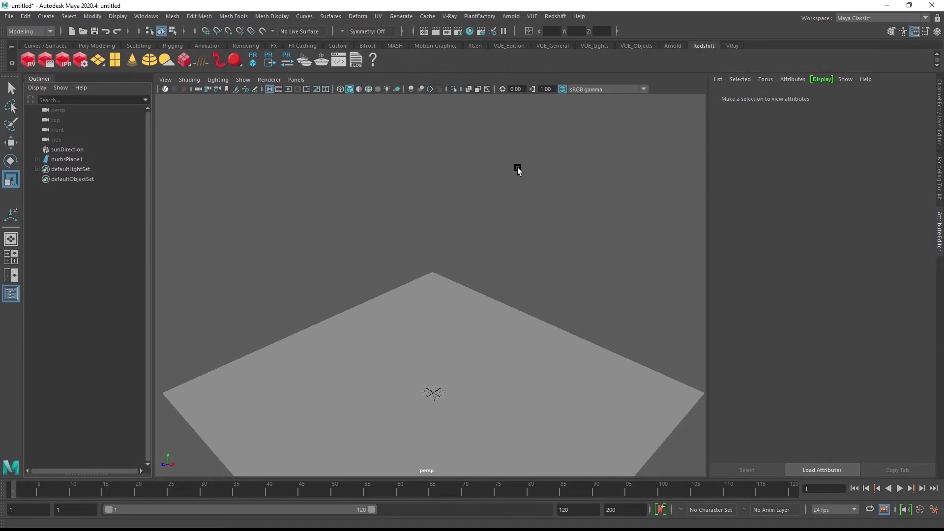
- Set Render Using to Redshift in Render Settings, then close the window
click(458, 31)
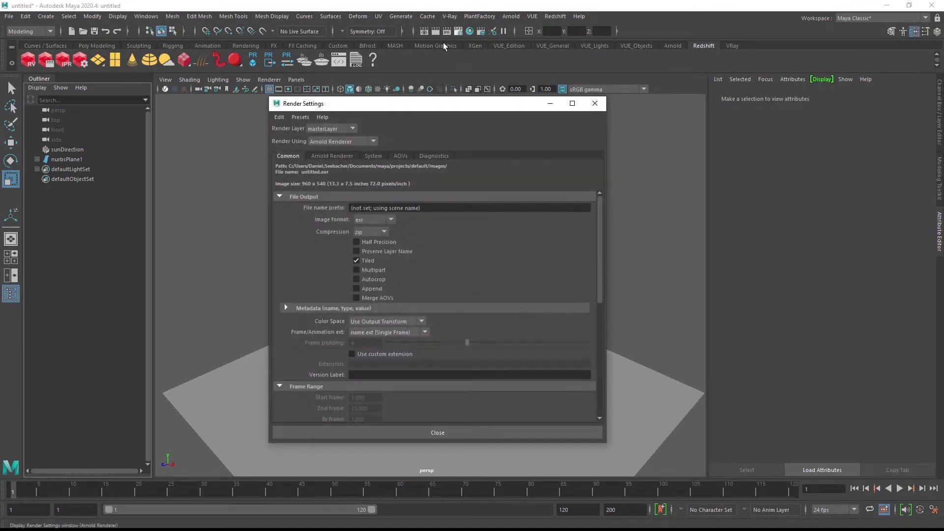
click(341, 140)
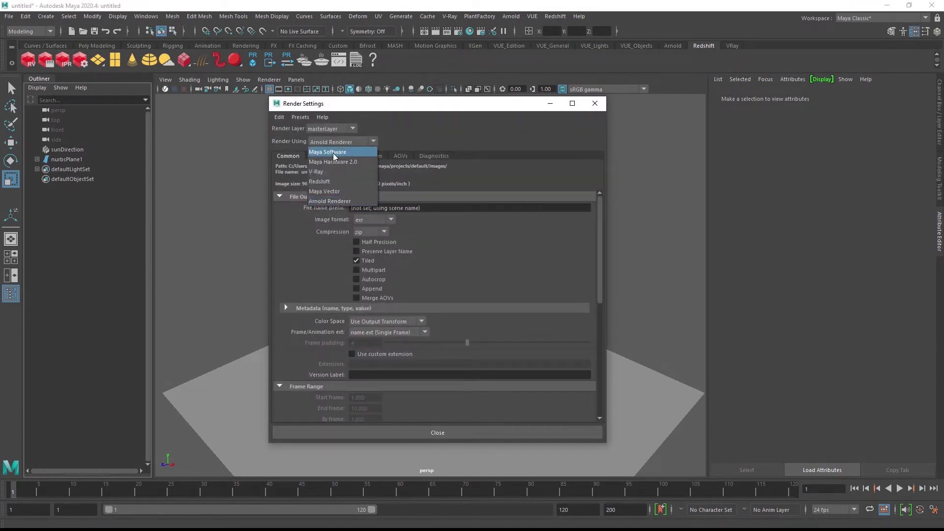
click(322, 181)
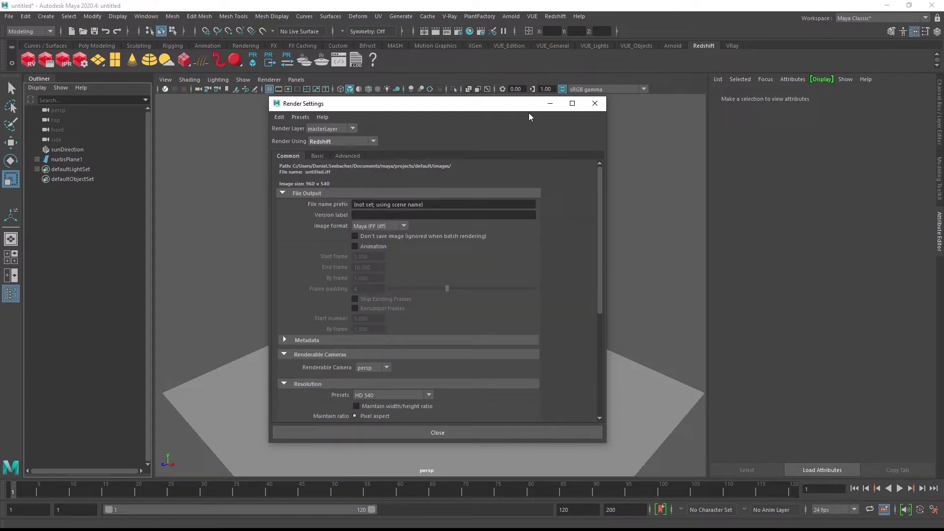
click(596, 105)
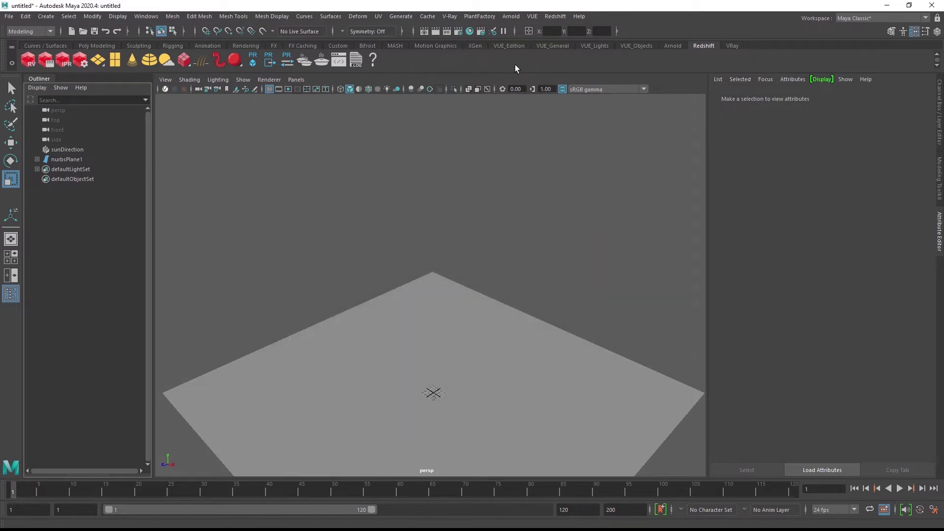
- Load the PlantFactory Populus nigra Italica HD poplar with the Standard summer mat 0 preset
click(479, 16)
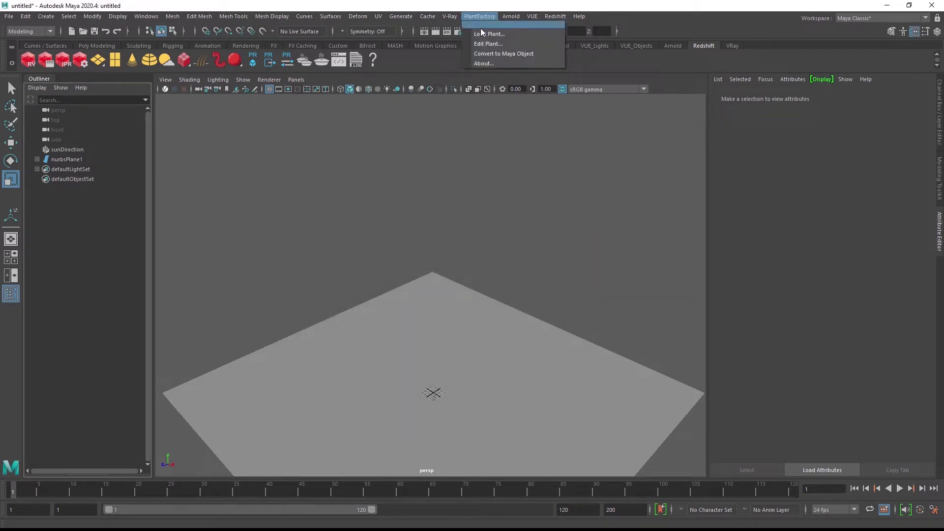
click(492, 34)
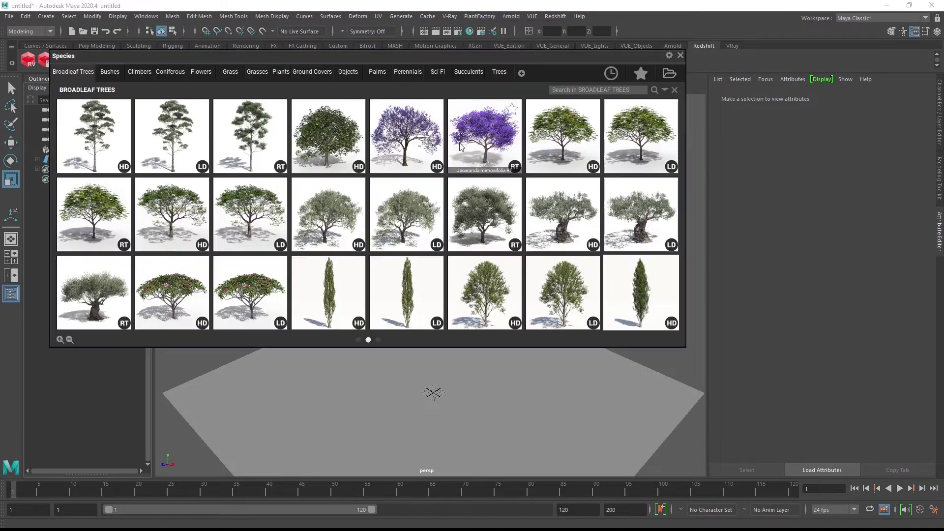
double_click(324, 291)
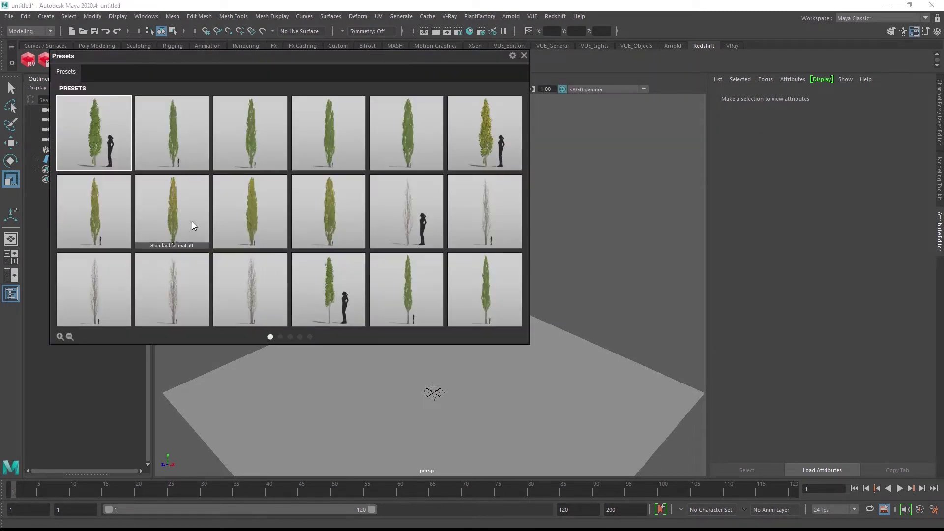
mouse_move(100, 137)
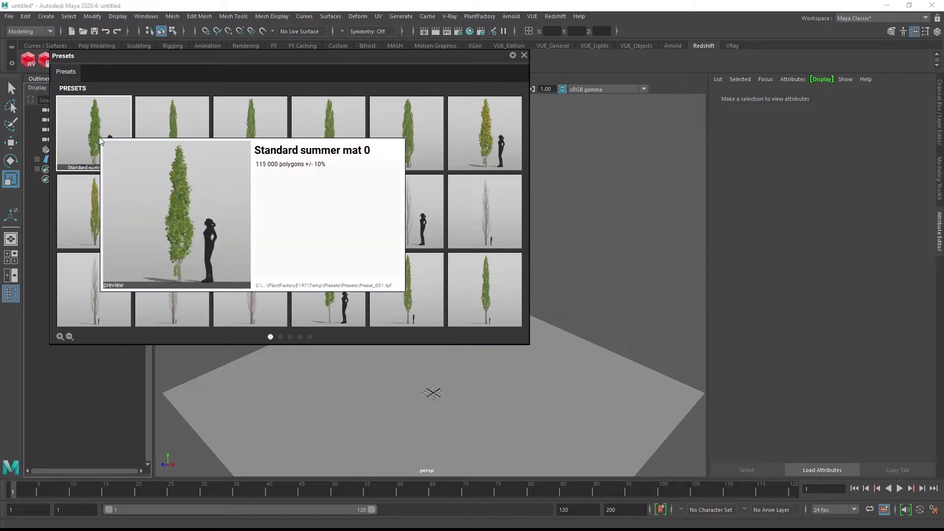
double_click(101, 113)
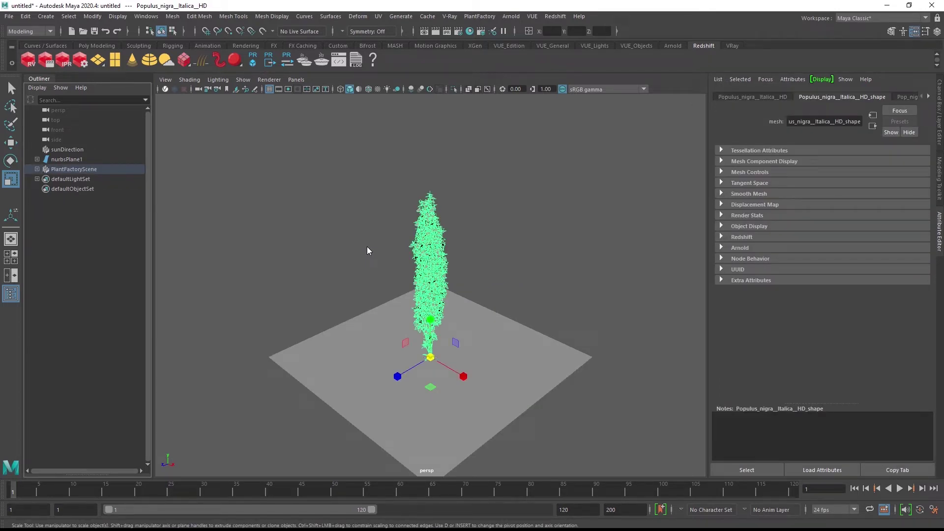
- Regenerate the poplar with seed 5613 in the Plant Editor and confirm with OK
click(490, 18)
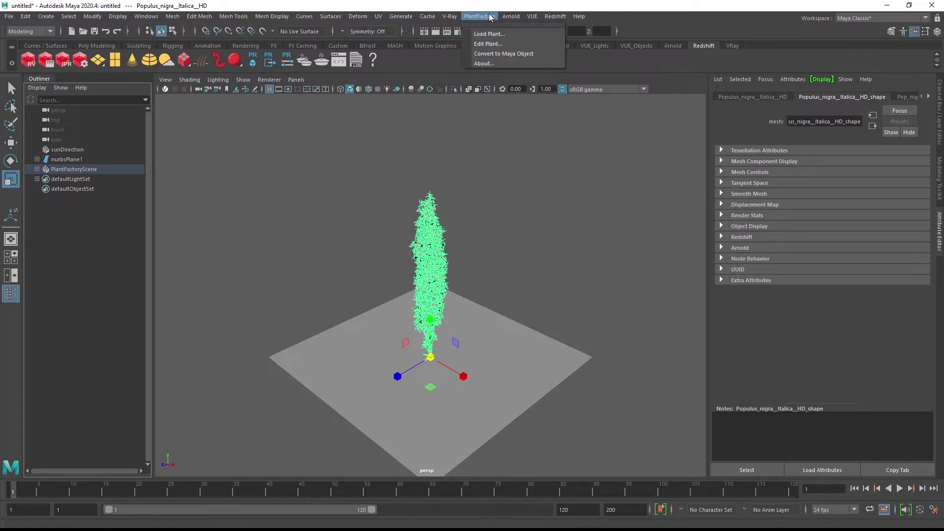
click(482, 44)
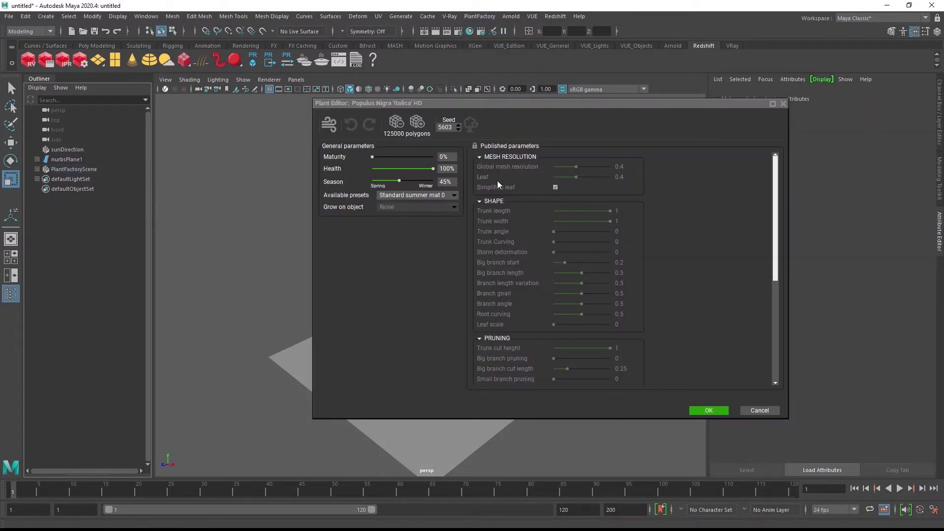
click(456, 125)
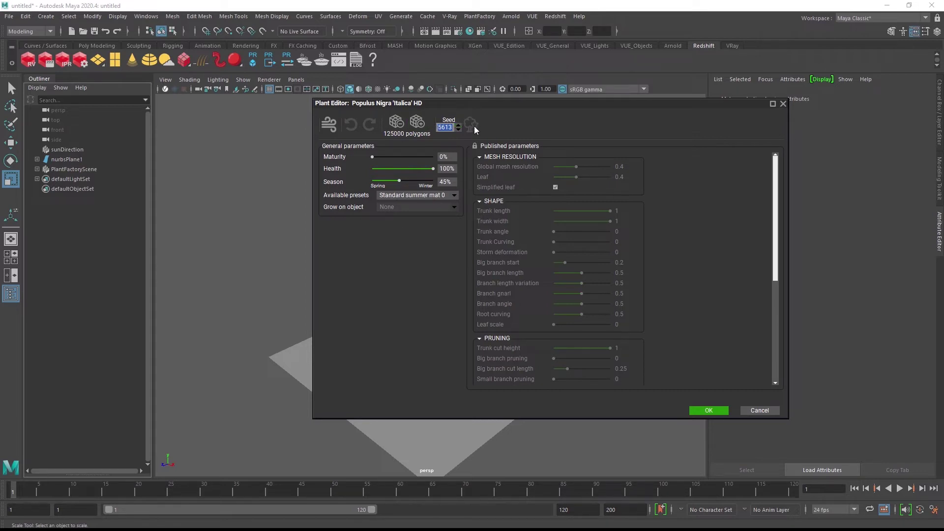
drag(487, 106, 607, 123)
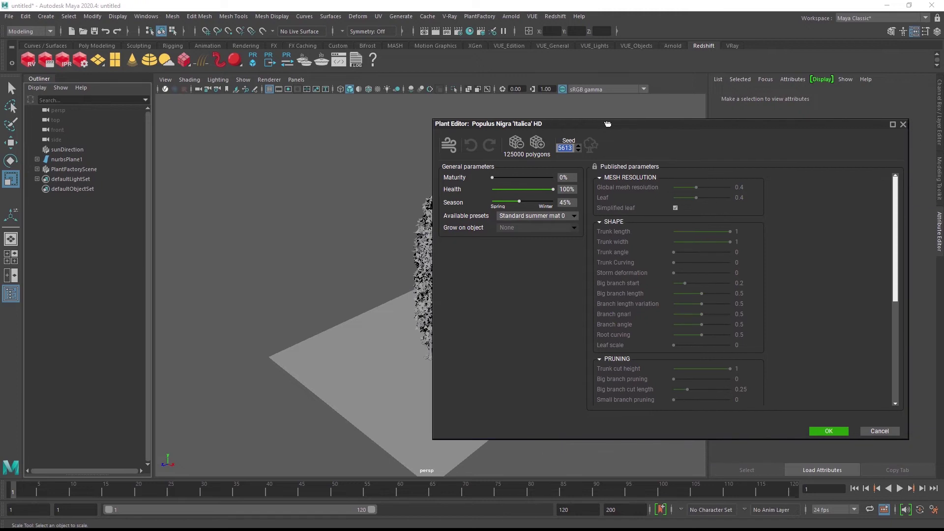
click(460, 31)
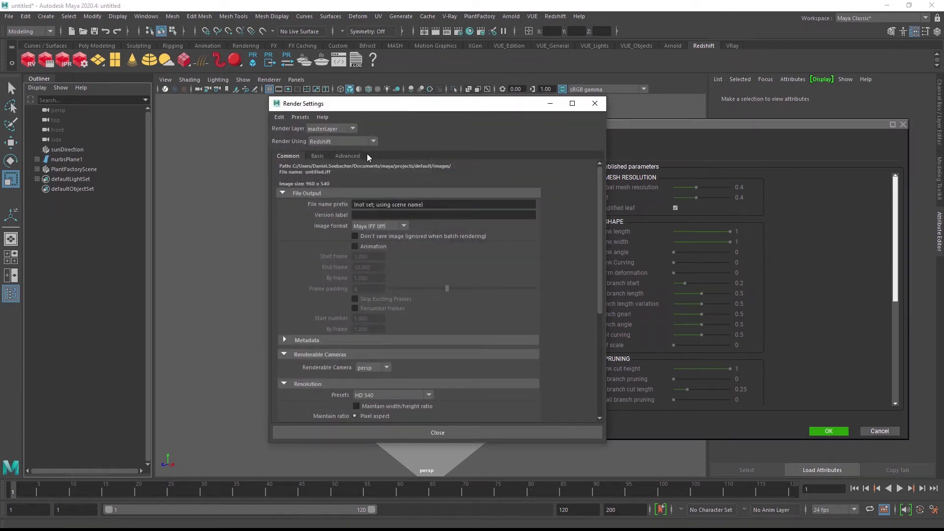
click(595, 104)
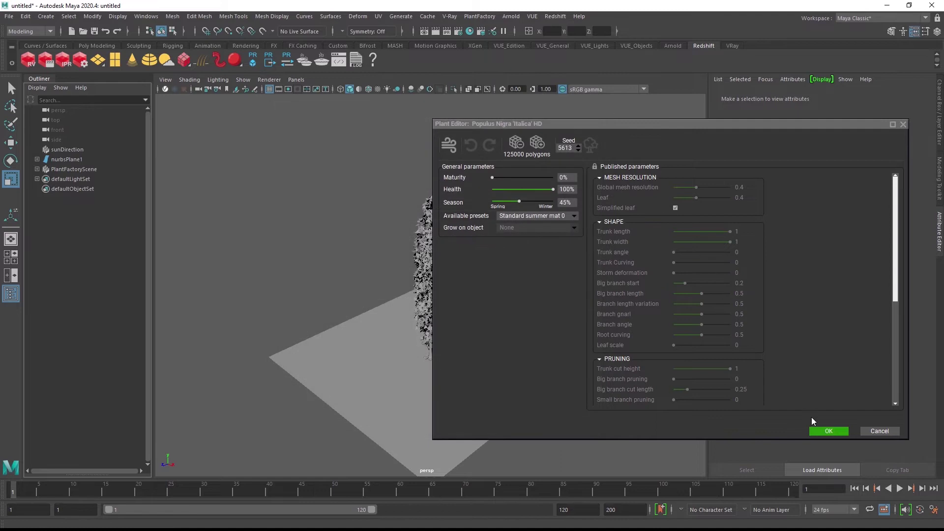
click(819, 431)
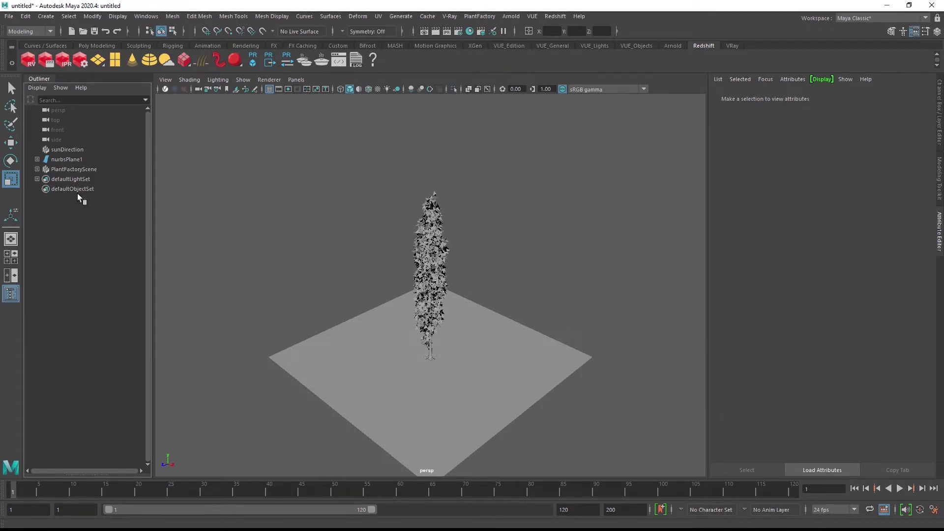
- Select Populus_nigra__Italica__HD under PlantFactoryScene and open the Convert to Maya Object settings
click(38, 169)
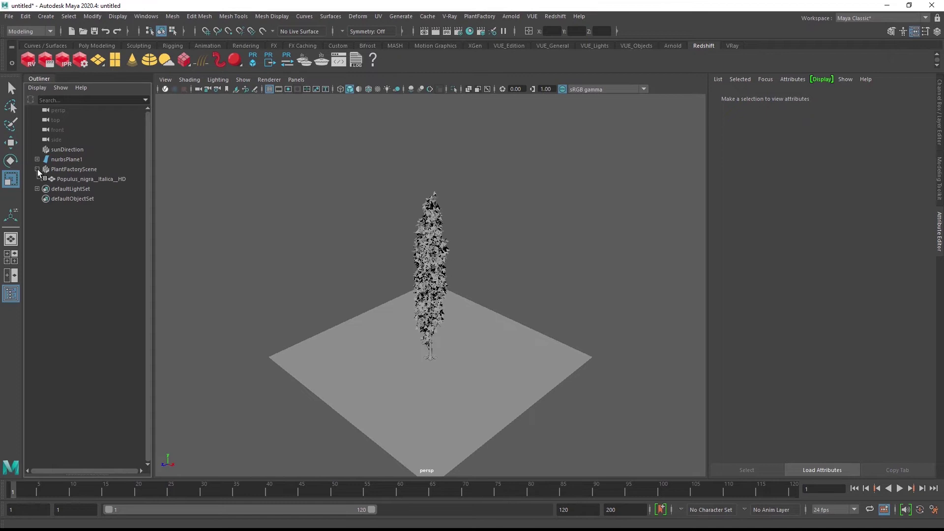
click(64, 178)
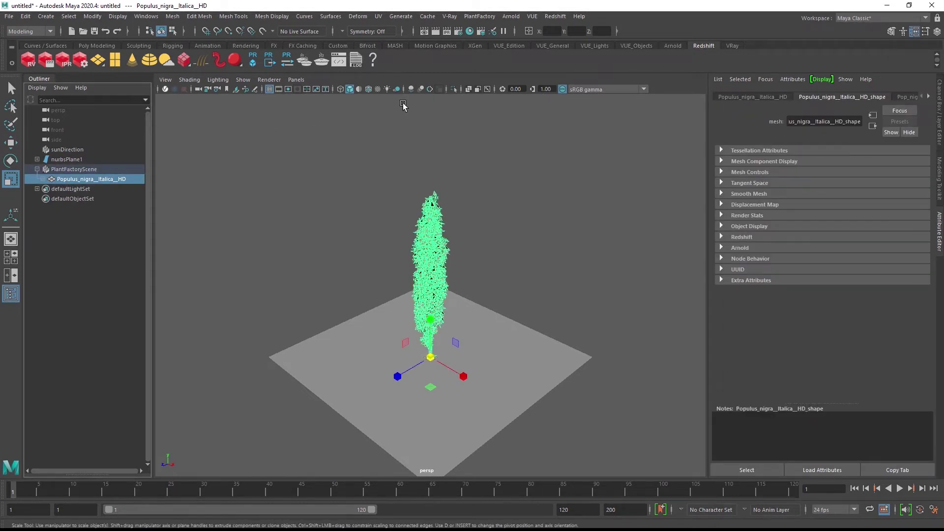
click(480, 18)
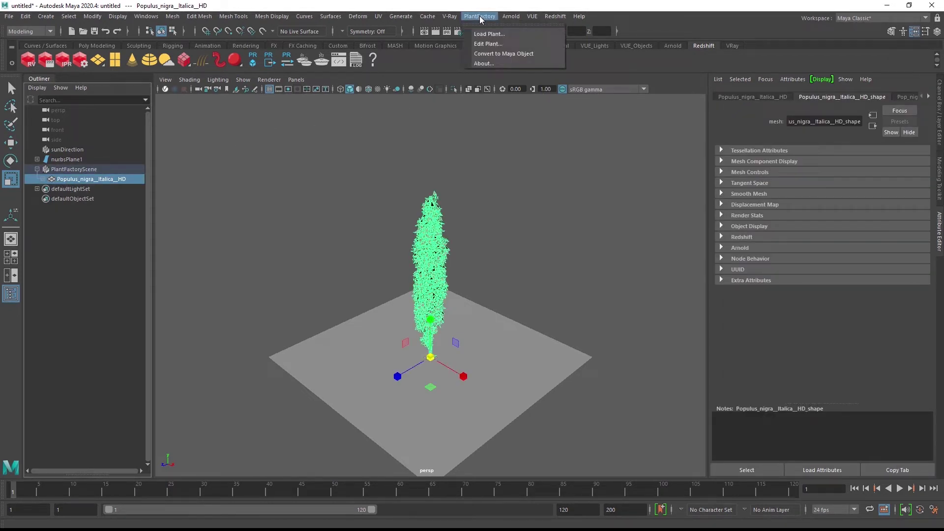
click(507, 52)
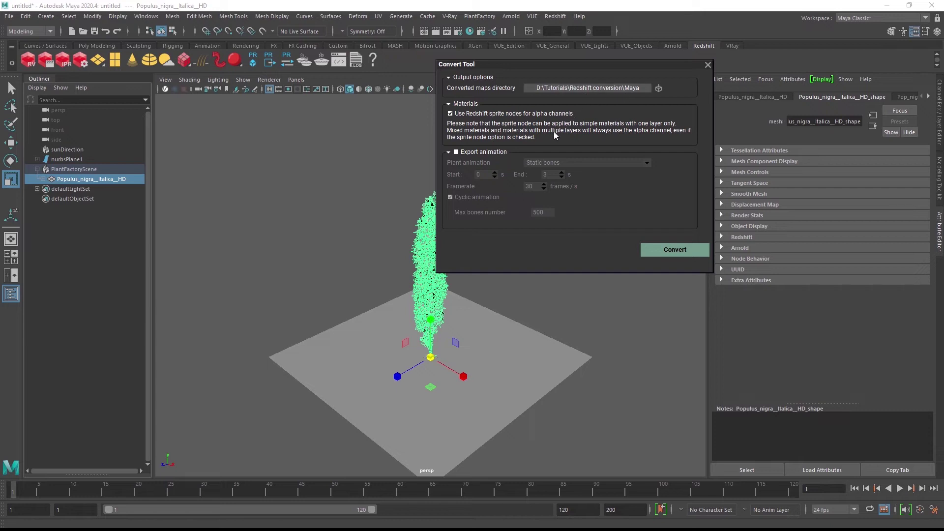
- Try the Animated points and Animated bones options, then convert with Export animation unchecked
click(456, 153)
click(536, 163)
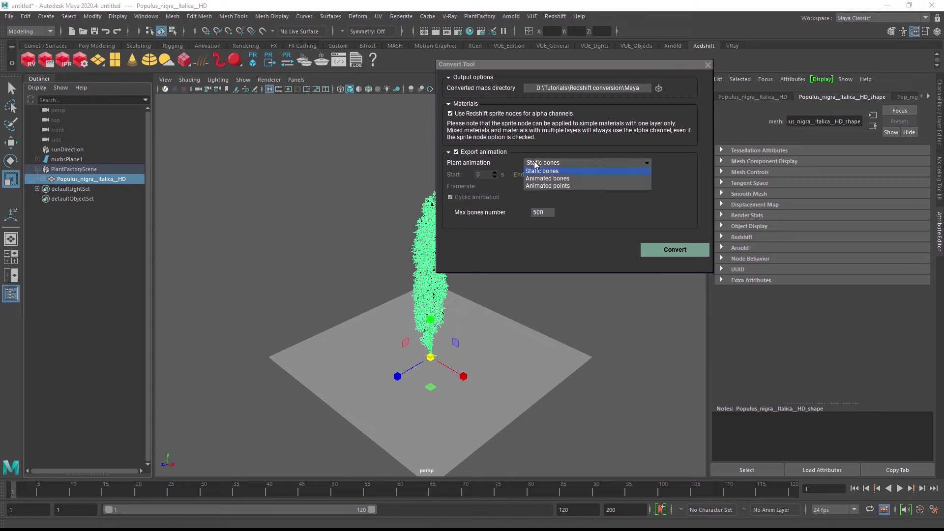
click(585, 186)
click(588, 165)
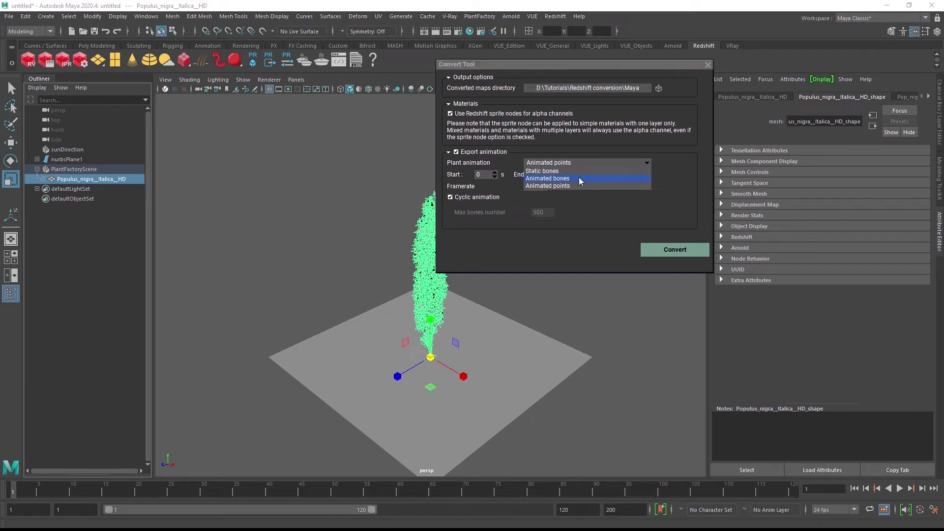
click(579, 177)
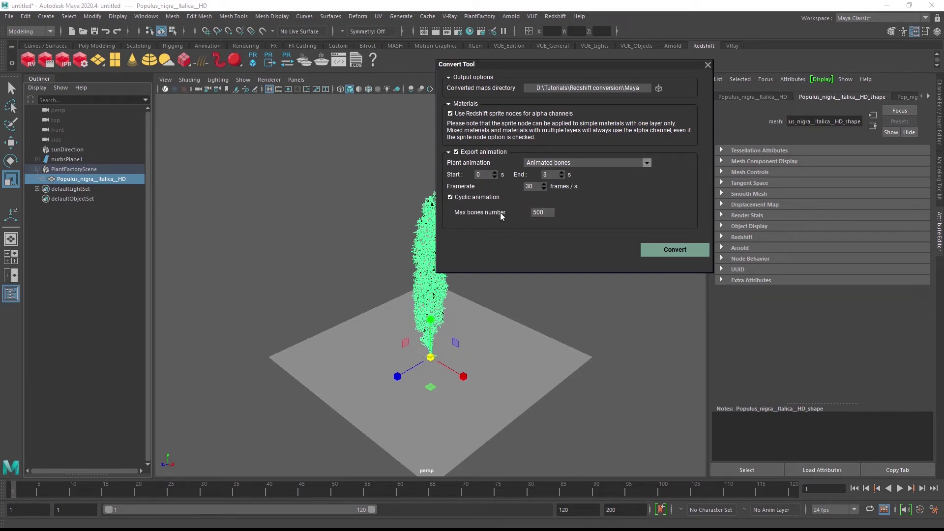
click(457, 152)
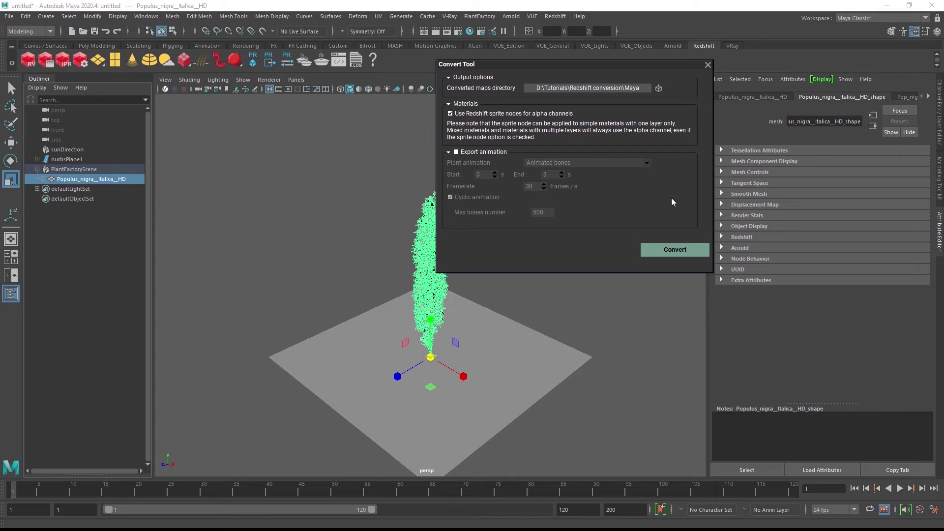
click(668, 249)
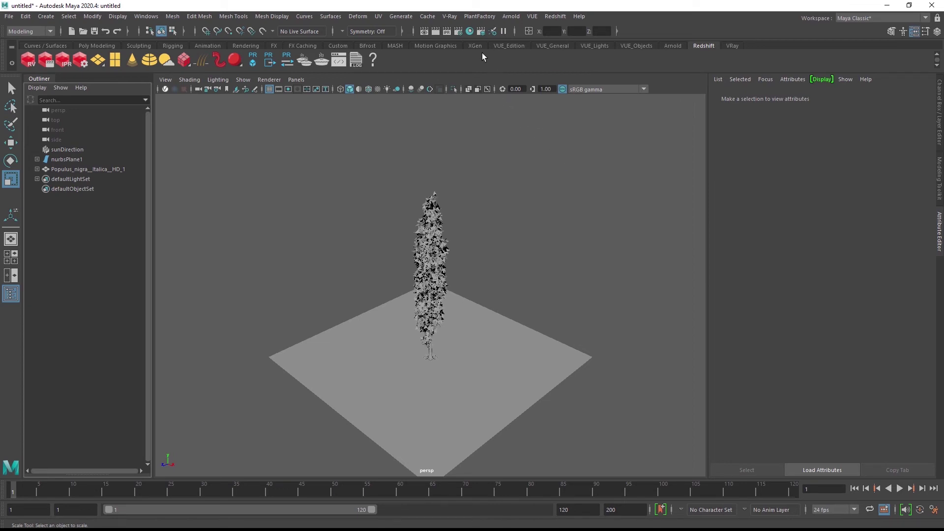
- Inspect the Pop_nigra_leaf_01b material's rsMaterial node in Hypershade, then close Hypershade
click(470, 32)
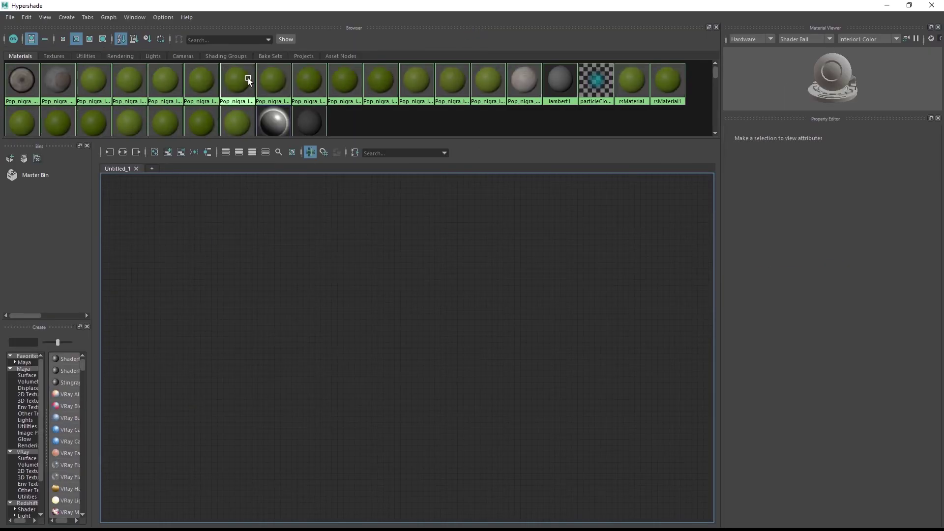
click(94, 79)
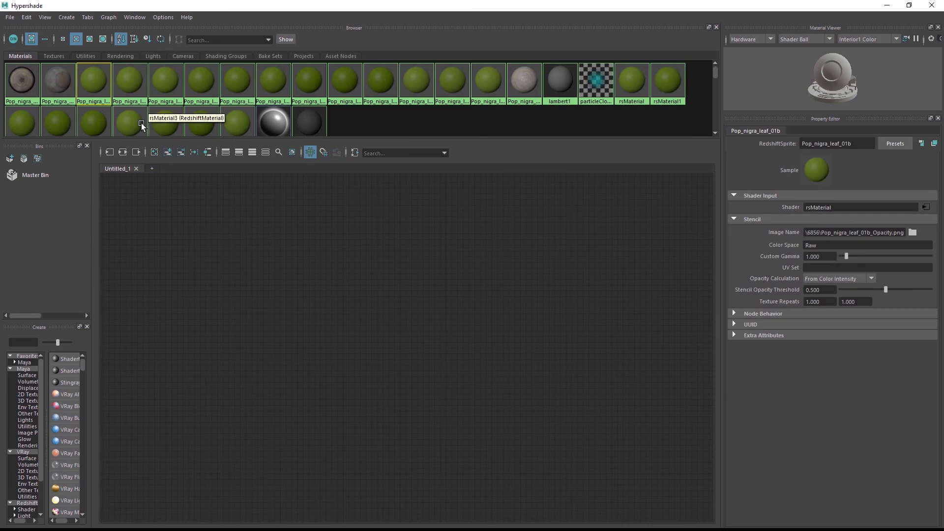
click(123, 152)
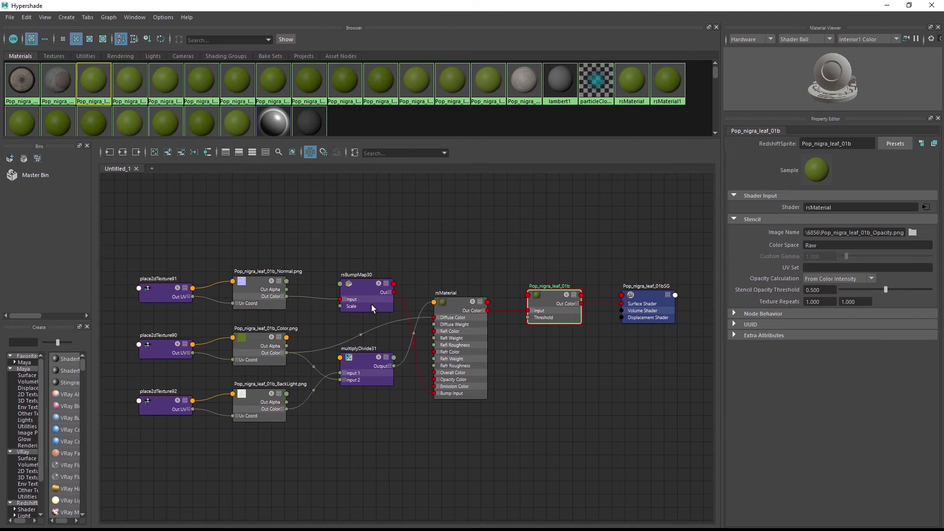
click(456, 309)
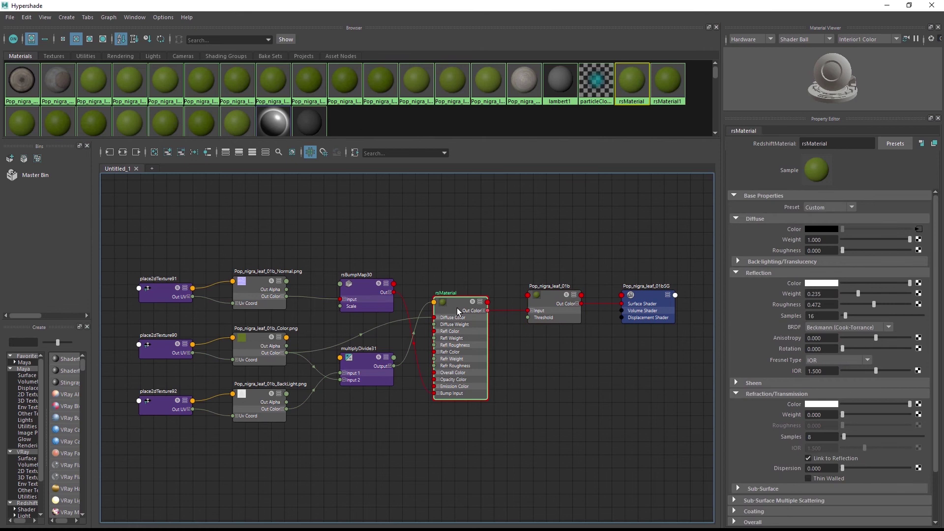
click(939, 6)
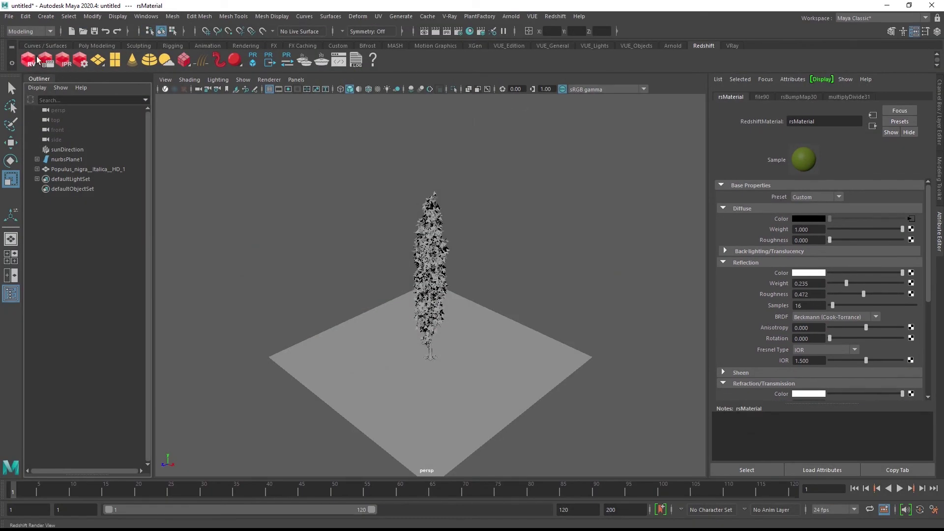
- Start a render in the Redshift Render View, then tilt, dolly and orbit the camera to frame the poplar
click(30, 59)
click(74, 81)
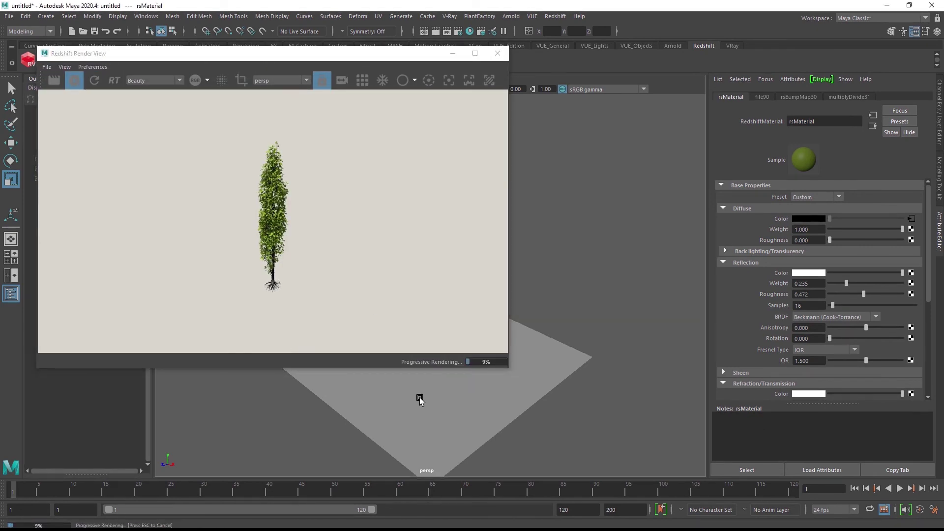
alt+drag(420, 397, 425, 373)
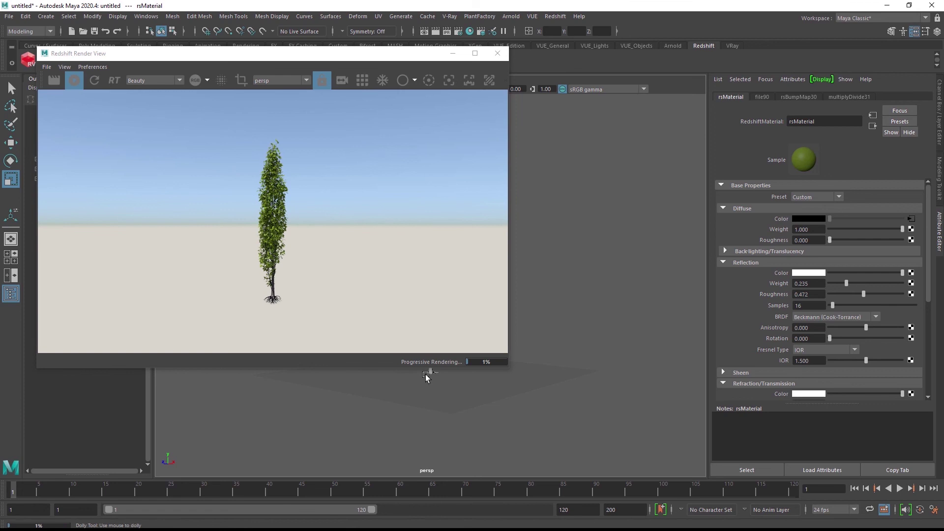
alt+right_drag(426, 372, 388, 519)
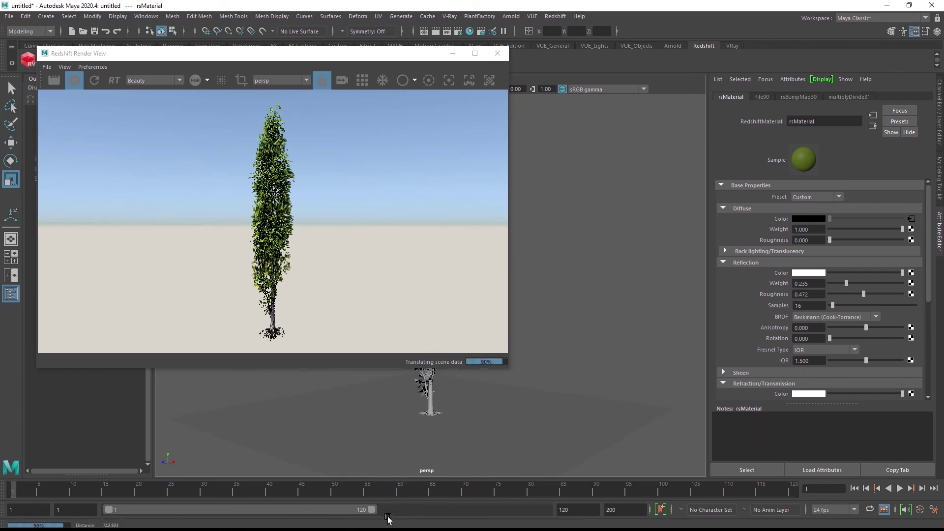
alt+drag(387, 518, 571, 412)
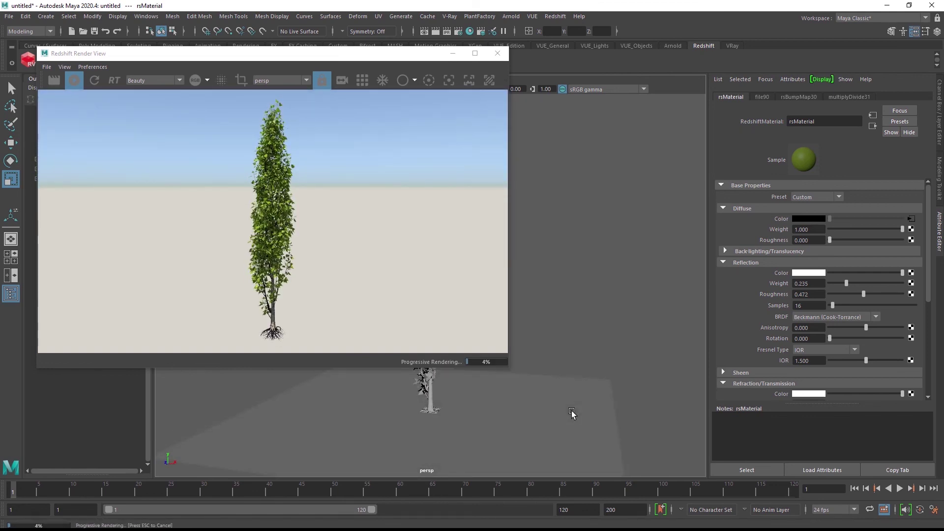